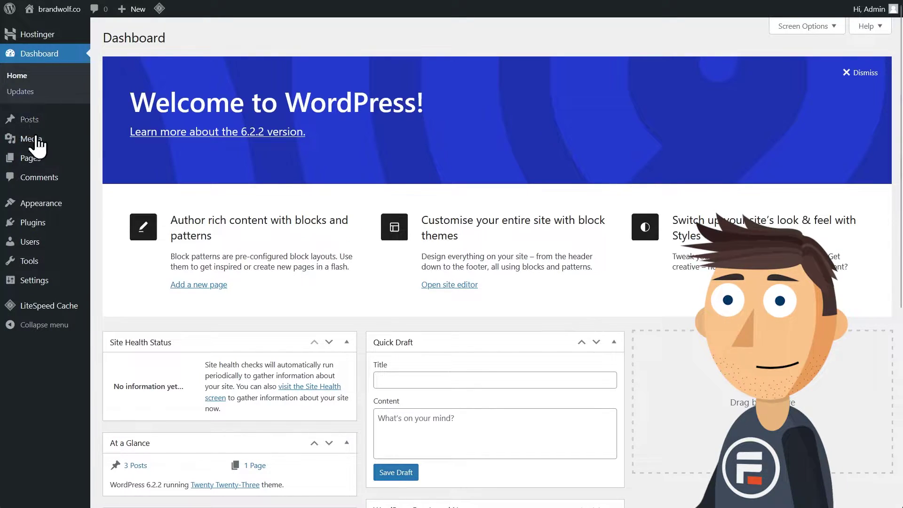
- Search the plugin directory for 'formidable', then install and activate Formidable Forms
click(49, 229)
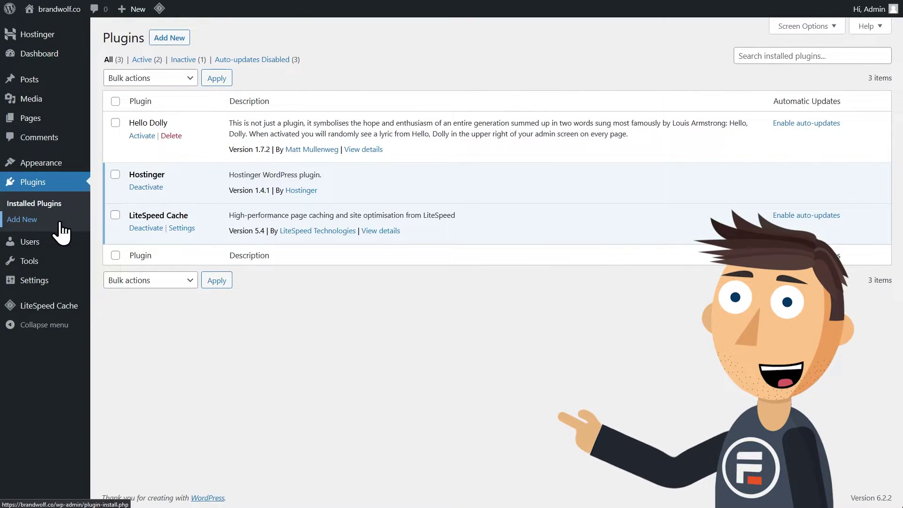
click(180, 39)
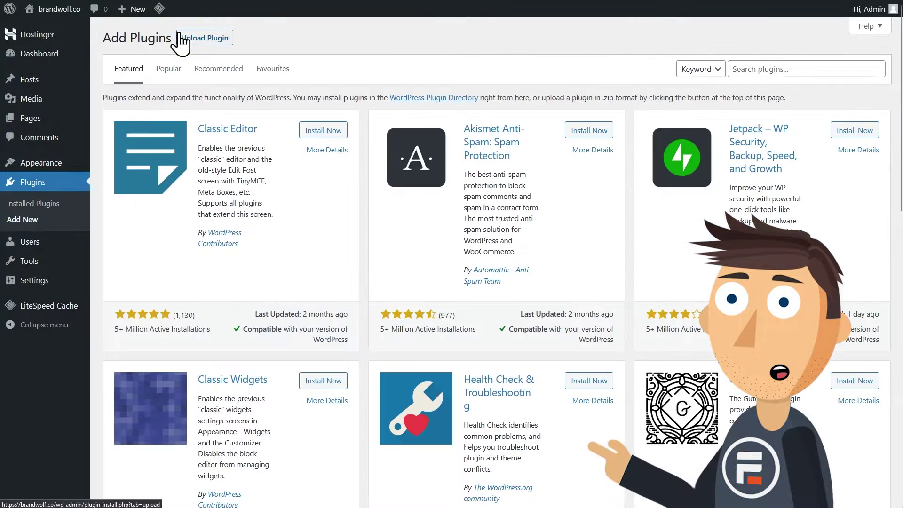
click(818, 74)
text(formidable)
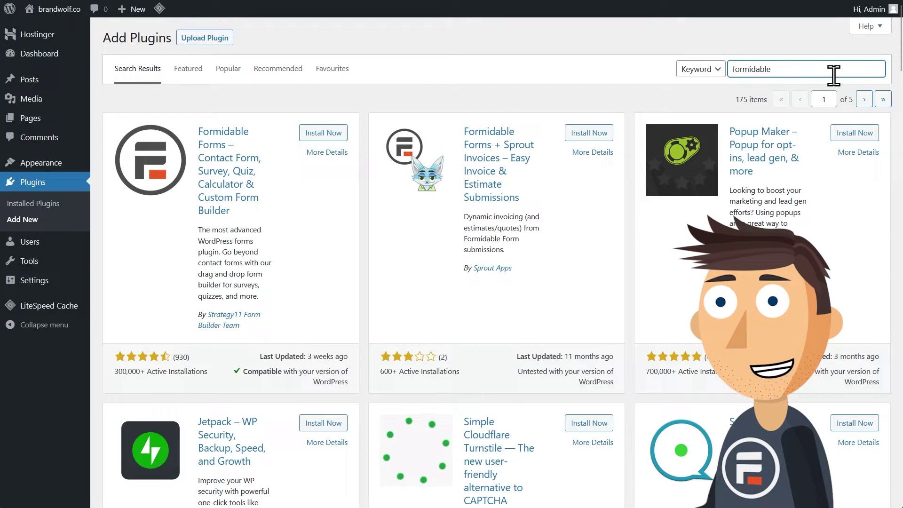
click(324, 134)
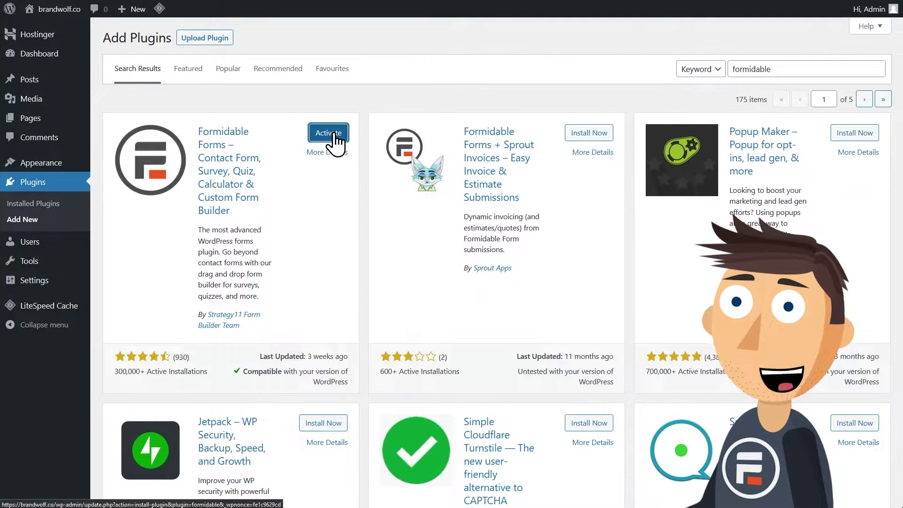
click(334, 134)
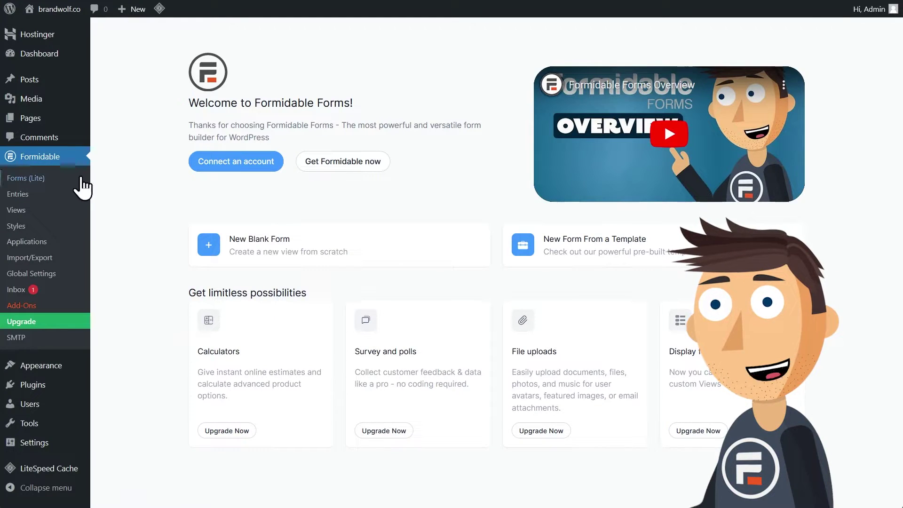
- Review the Contact Us form in the Formidable forms list, then go to the Pages list
click(50, 179)
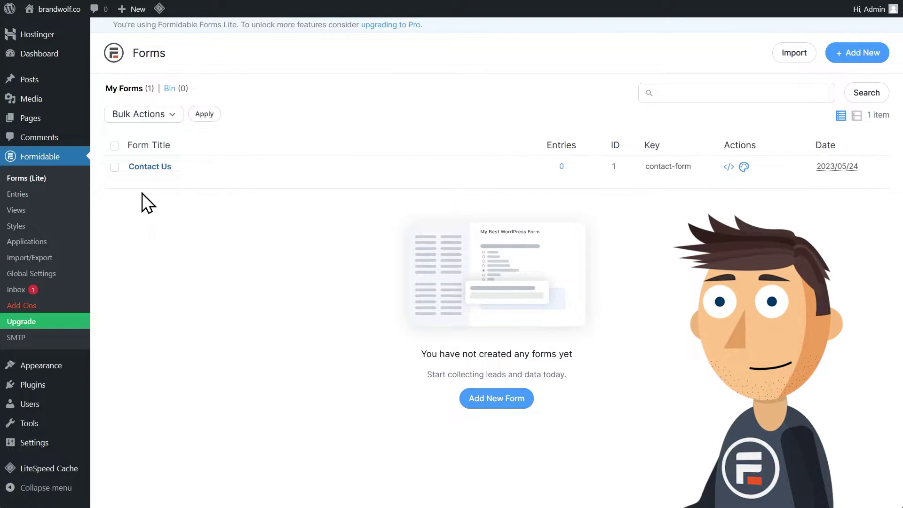
click(30, 120)
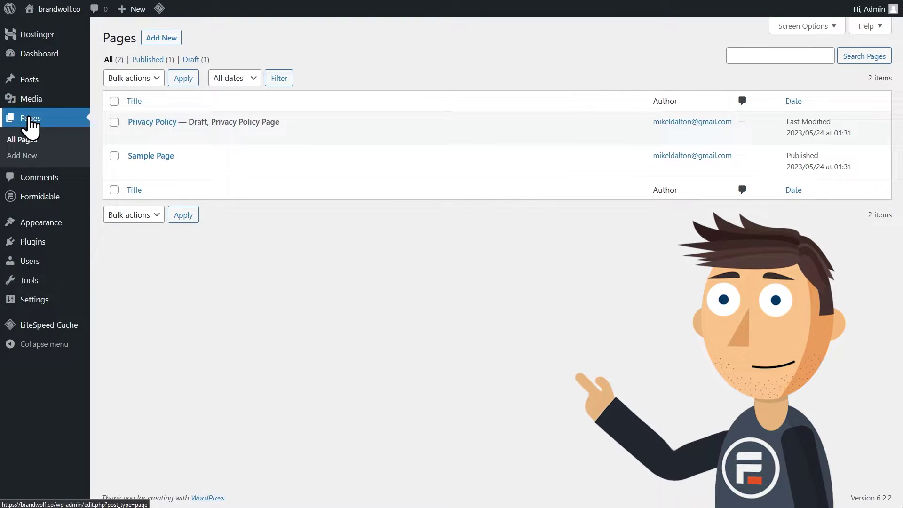
- Open Sample Page and embed the Contact Us form in a Formidable Forms block
click(150, 156)
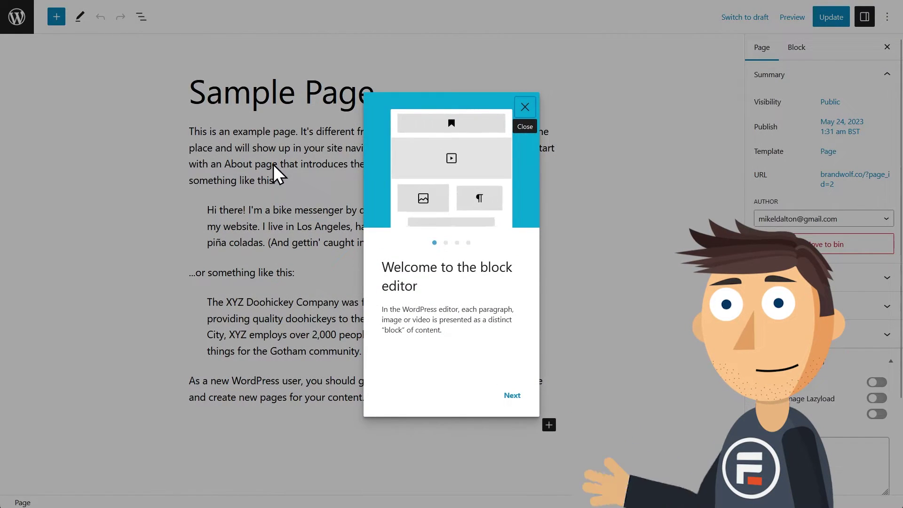
click(531, 111)
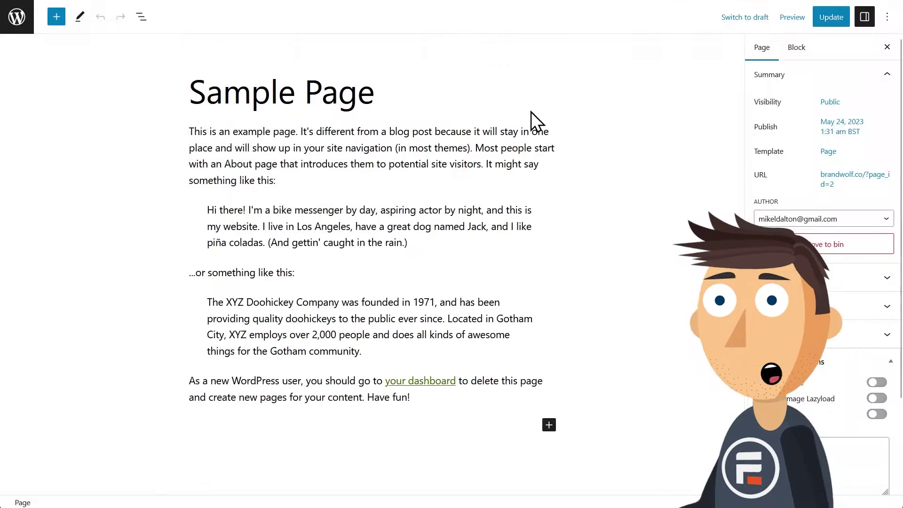
click(549, 425)
text(form)
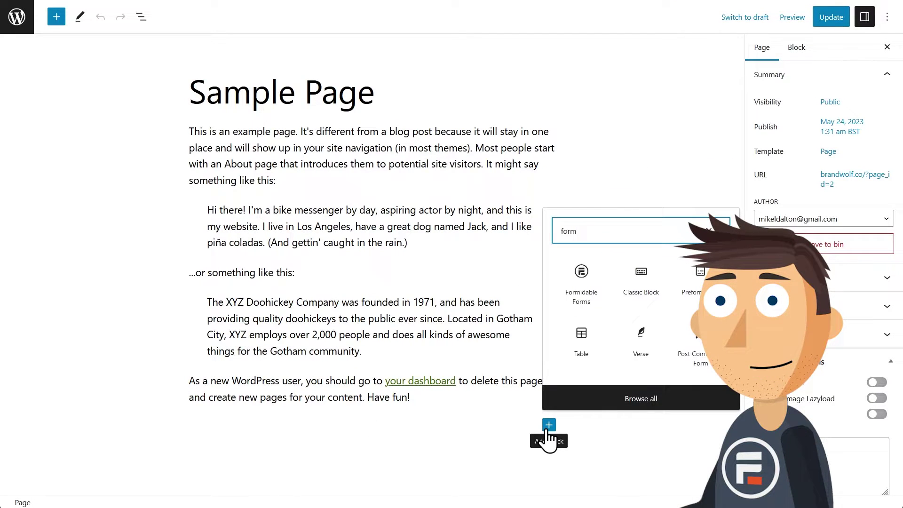
click(581, 280)
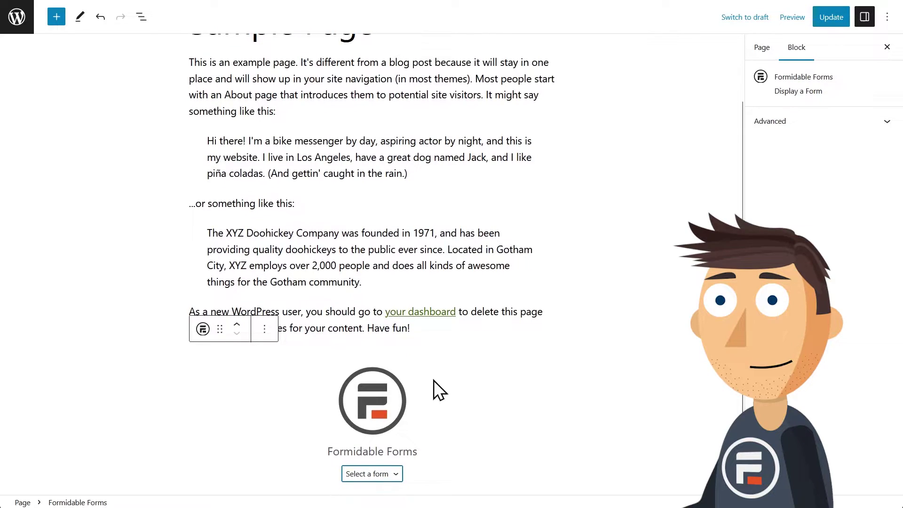
click(378, 475)
click(377, 459)
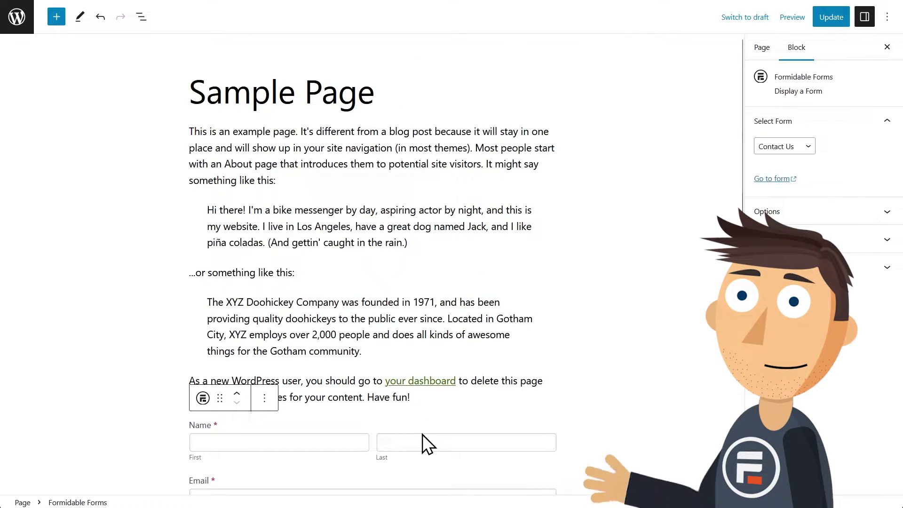
- Remove the Formidable Forms block from Sample Page again
scroll(423, 430, down, 5)
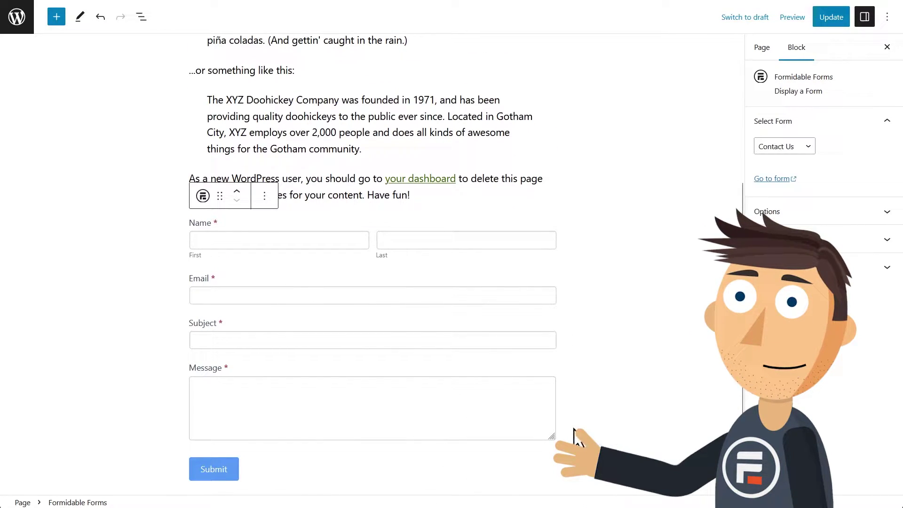
click(265, 202)
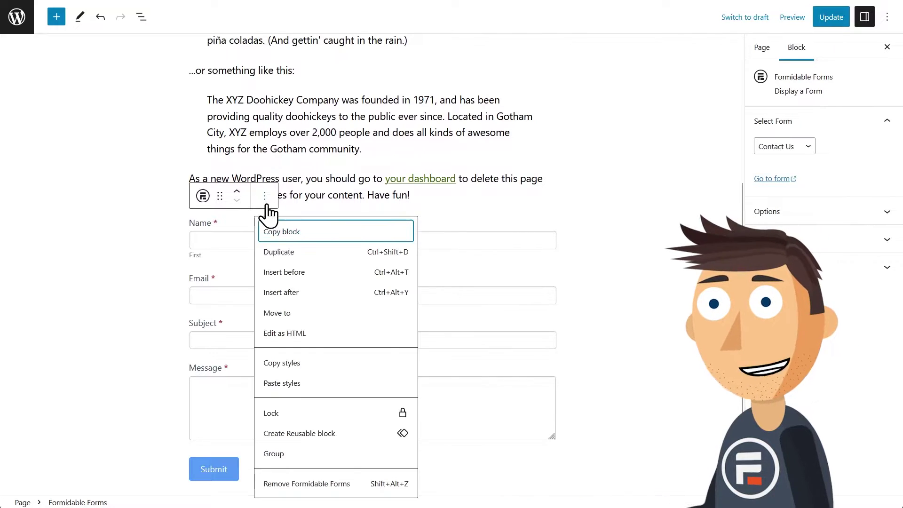
click(316, 483)
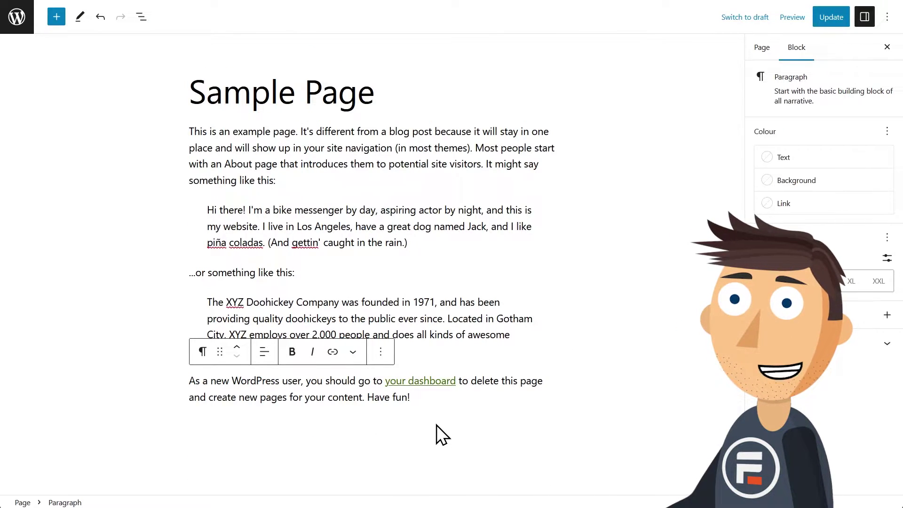
- Add a '[formidable id=1]' paragraph after 'Have fun!' and update Sample Page
key(Return)
text([formidable id=1)
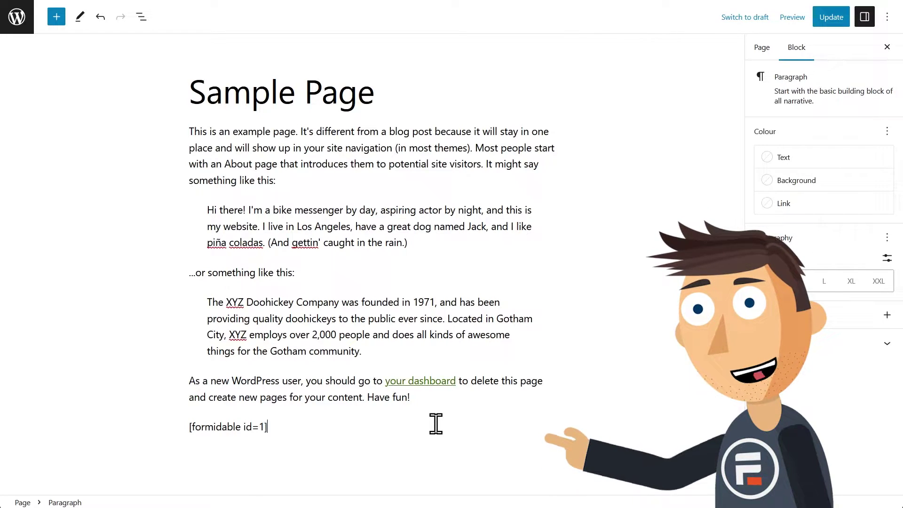
text(])
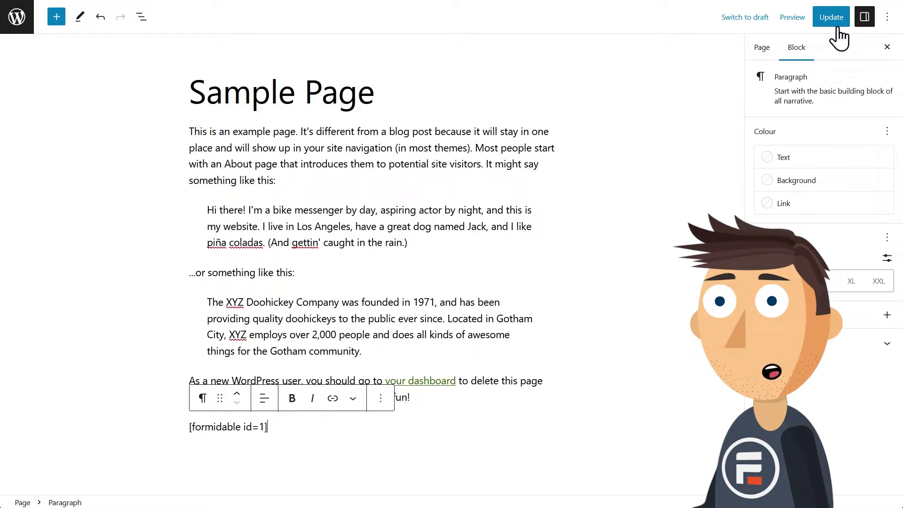
click(826, 19)
- Preview Sample Page at tablet size and scroll down to the contact form
click(793, 19)
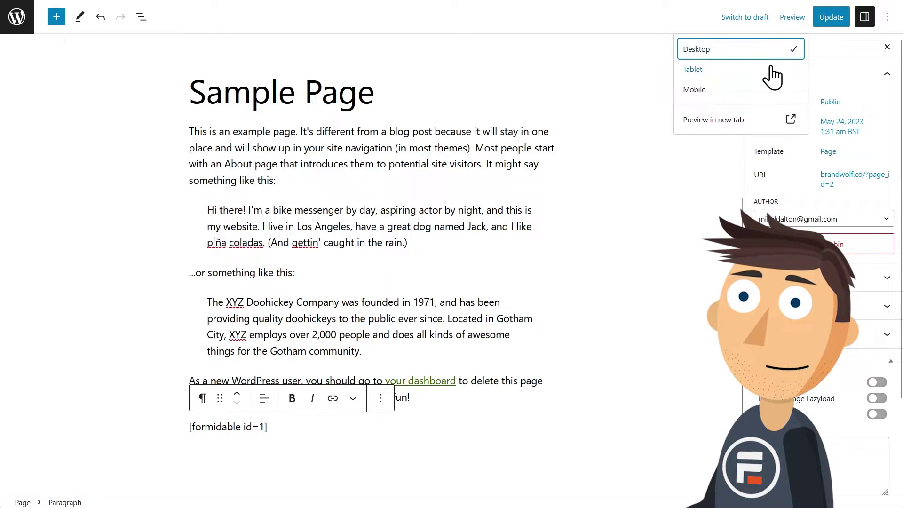
click(770, 71)
scroll(499, 199, down, 1)
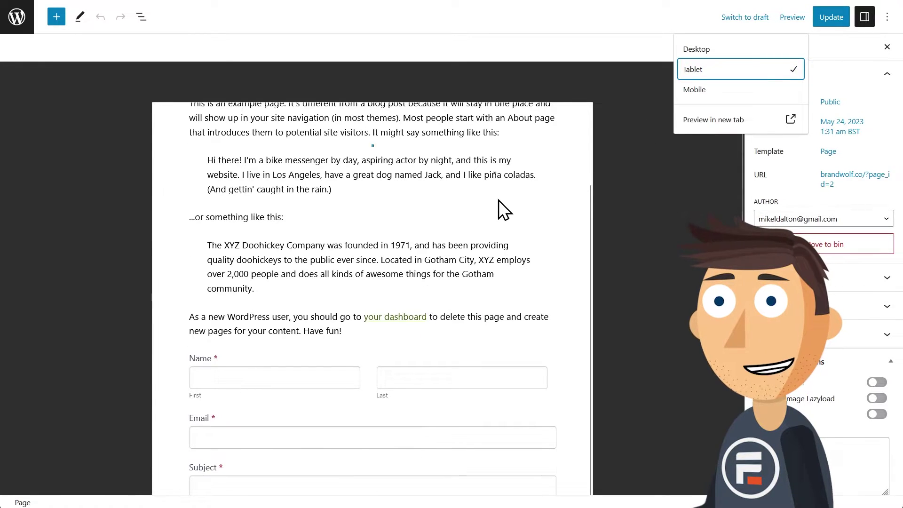
scroll(498, 199, down, 5)
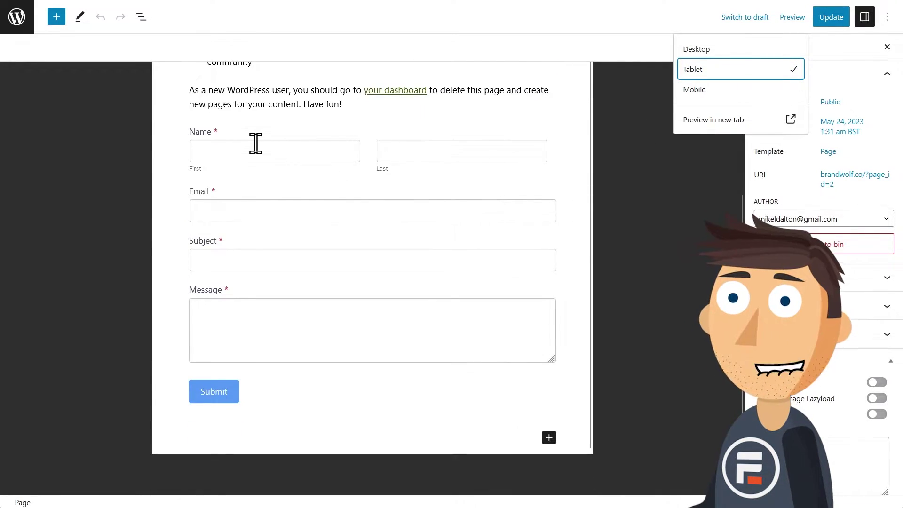
- Fill the form with name 'Test Person', a test e-mail, subject 'Test' and message 'Message'
click(255, 143)
text(Test)
key(Tab)
text(Person)
key(Tab)
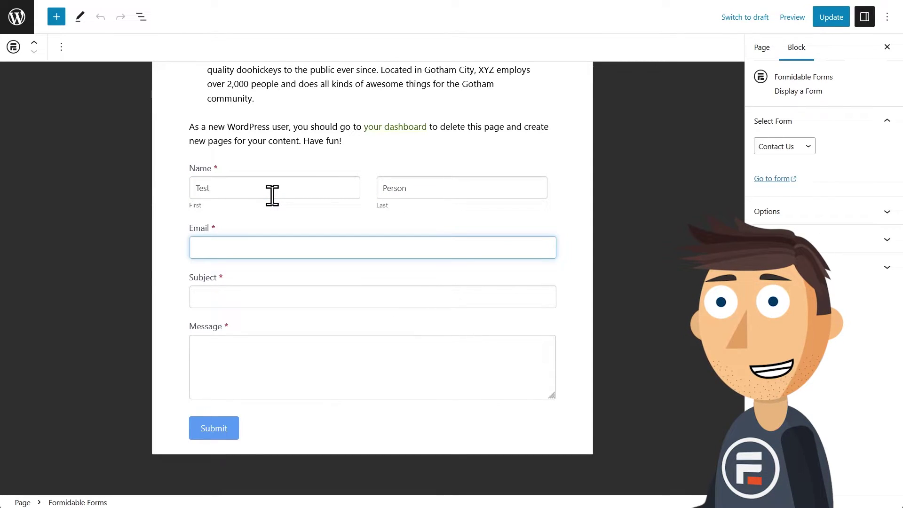
text(fake@email.com)
key(Tab)
text(Test)
key(Tab)
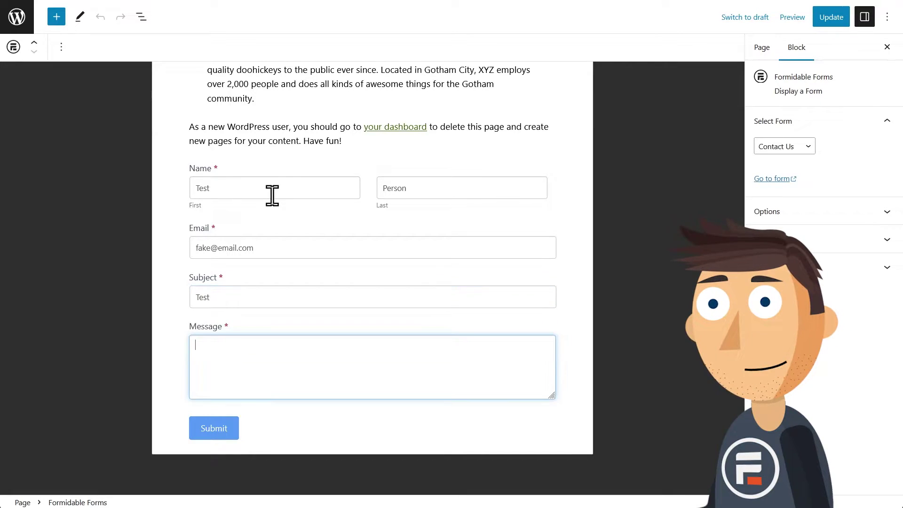
text(Message)
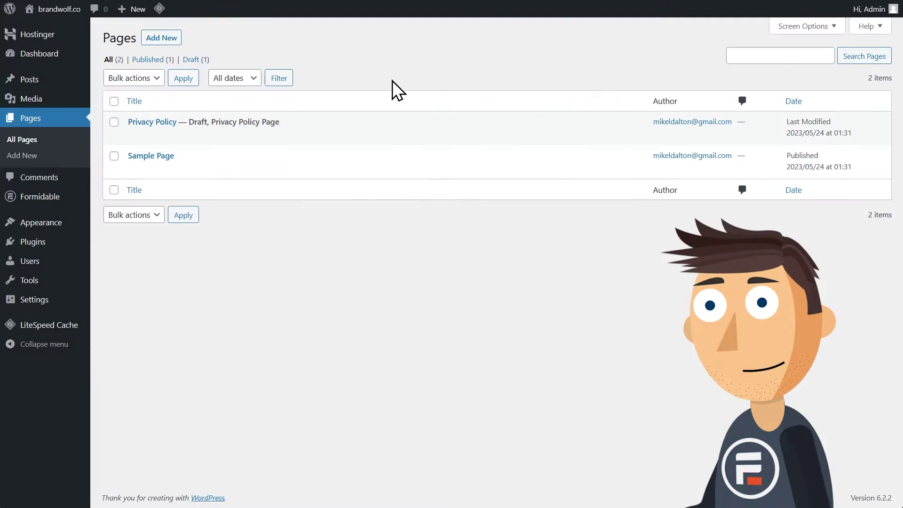
- Add Dropdown, Radio Buttons and Checkboxes fields to Contact Us, placing Checkboxes below Name
click(40, 197)
click(151, 171)
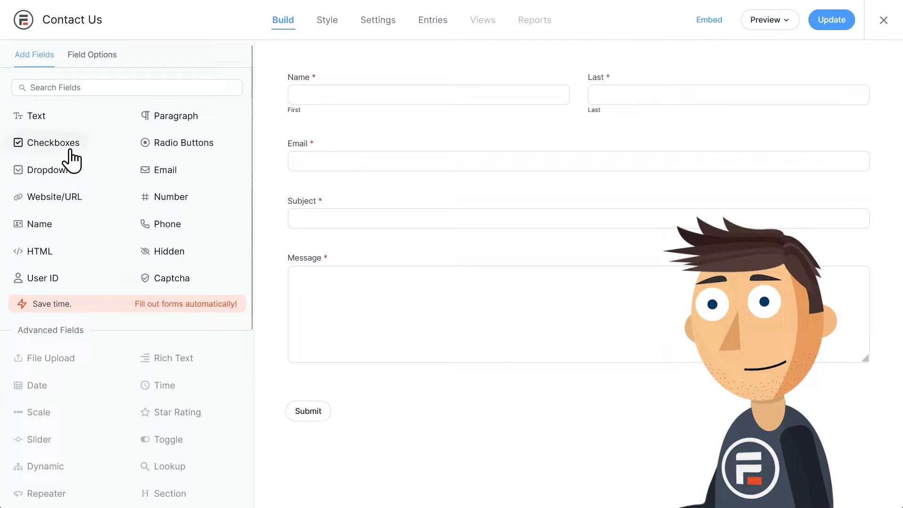
click(55, 168)
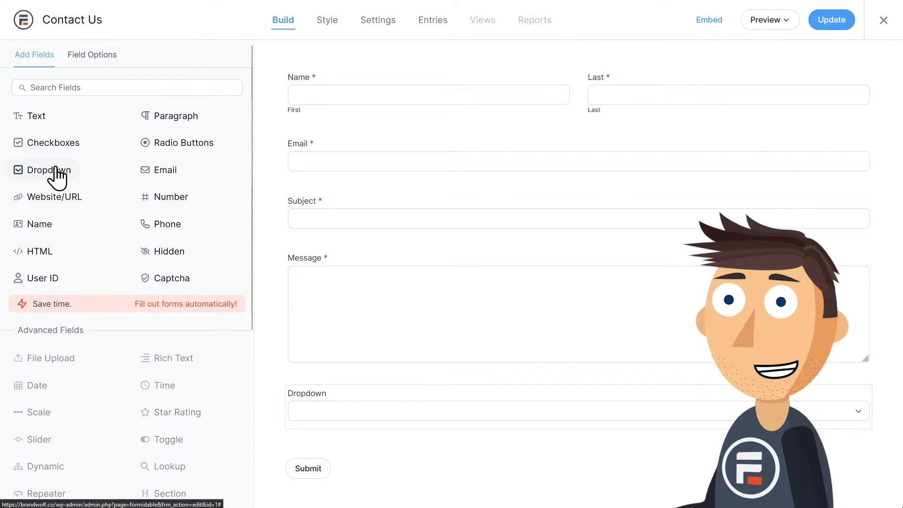
click(186, 143)
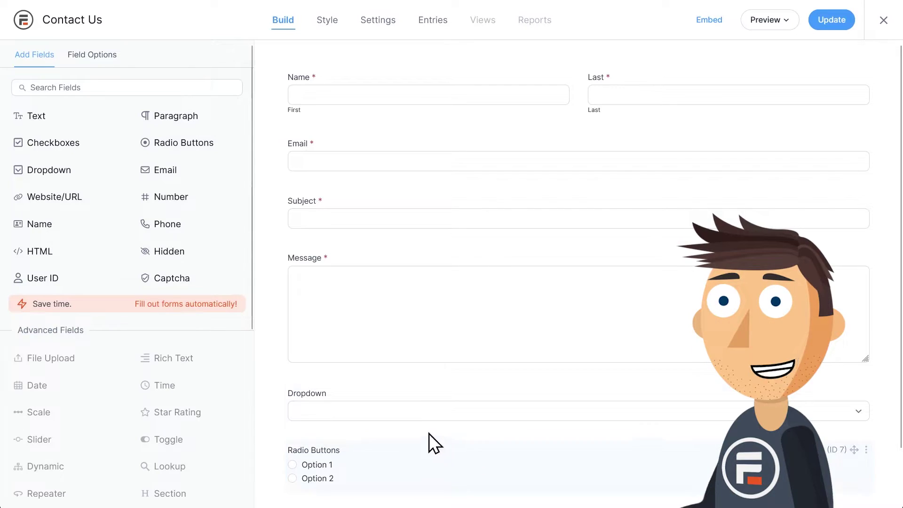
drag(63, 143, 302, 134)
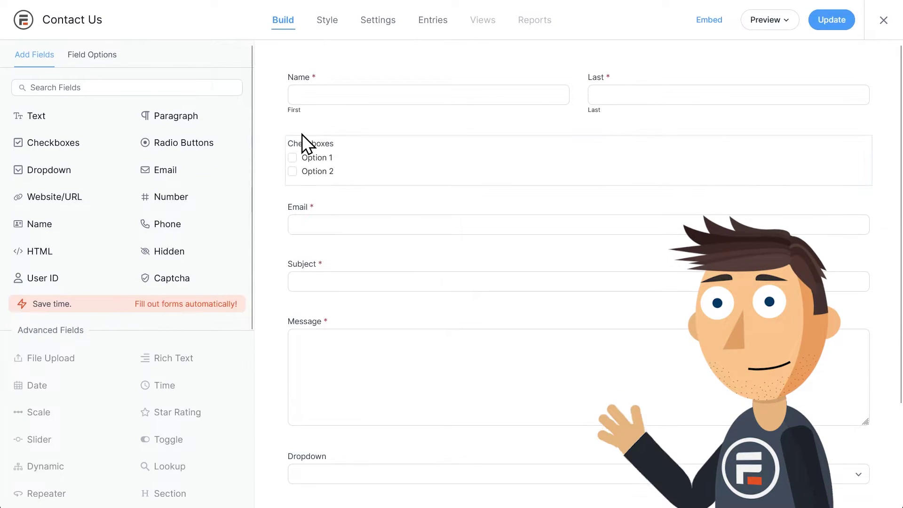
click(378, 25)
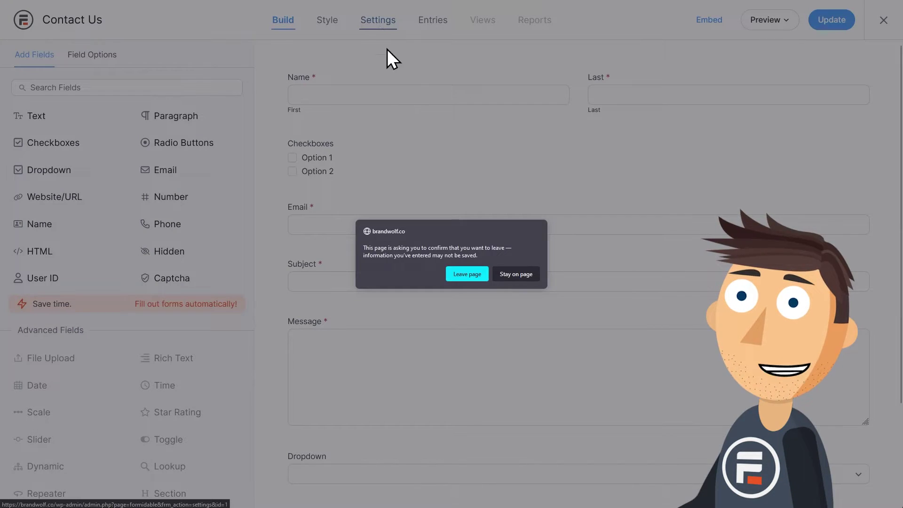
- Review the Confirmation and Email Notification actions, including the reply-to field [3]
click(479, 274)
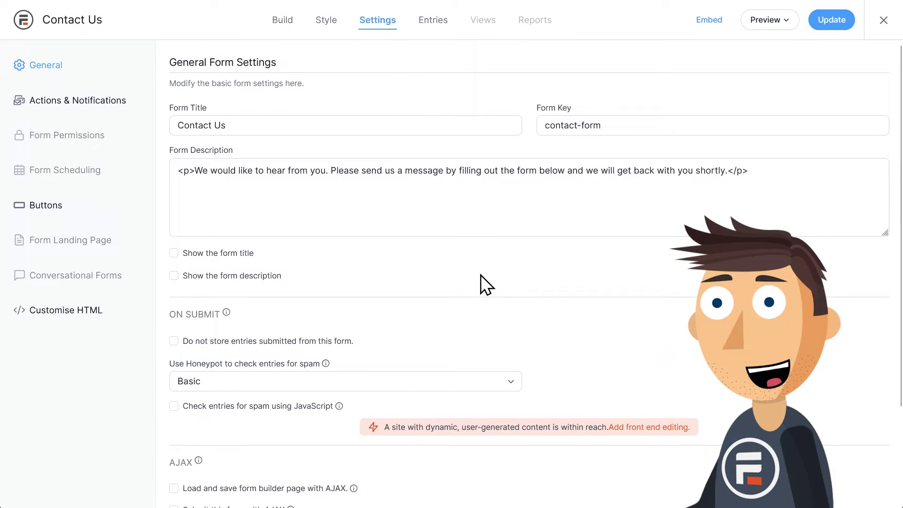
click(89, 106)
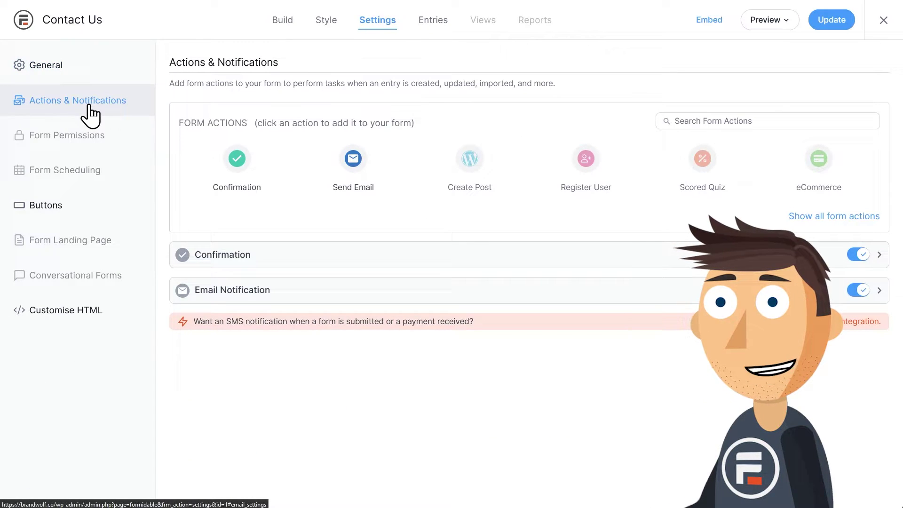
click(285, 254)
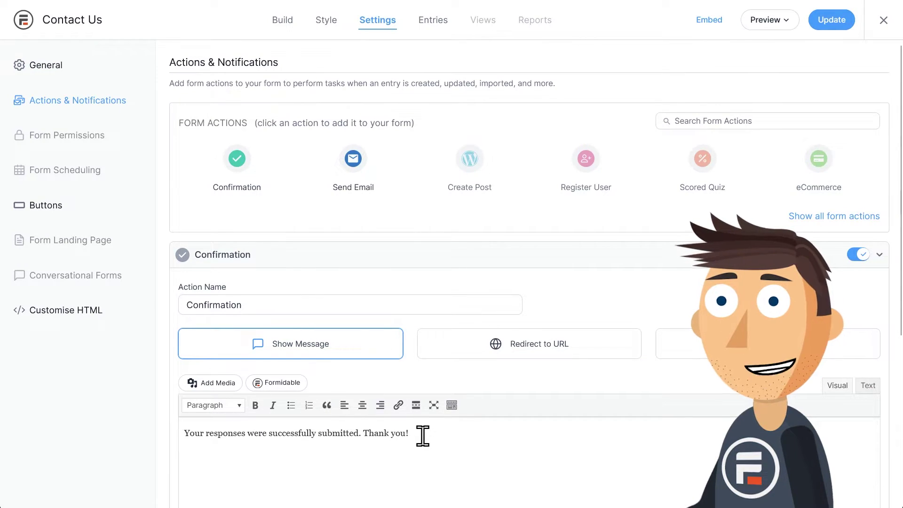
click(274, 265)
click(293, 289)
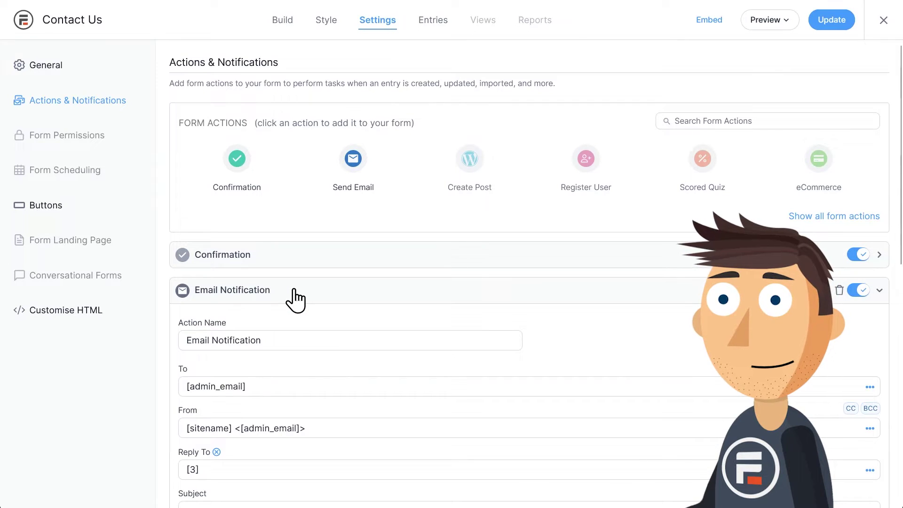
scroll(295, 300, down, 3)
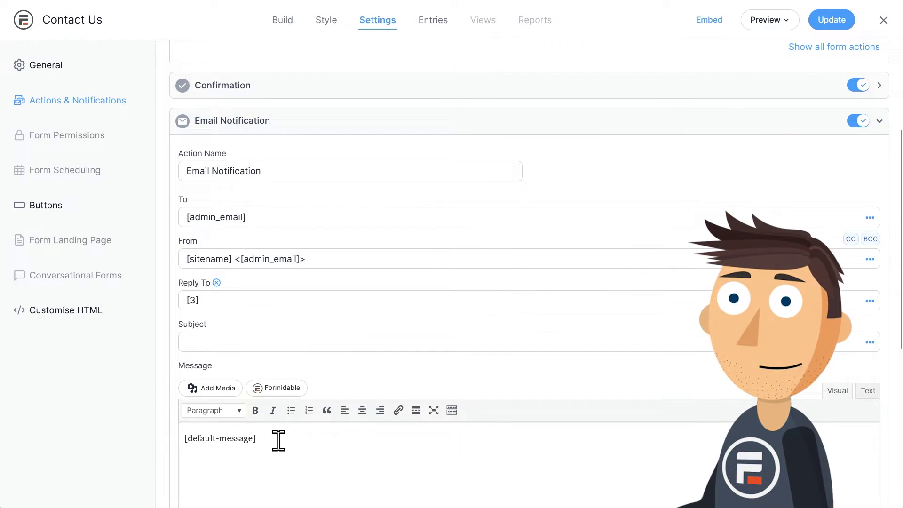
scroll(278, 440, down, 1)
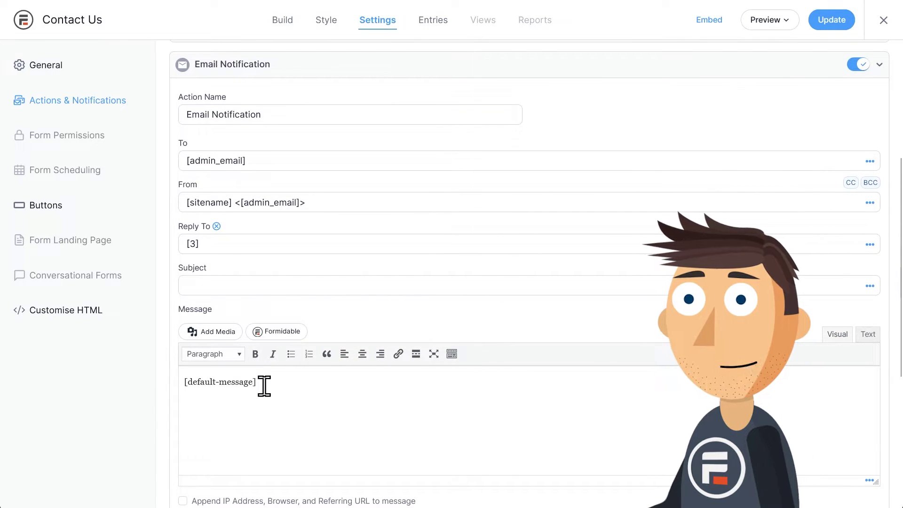
click(213, 242)
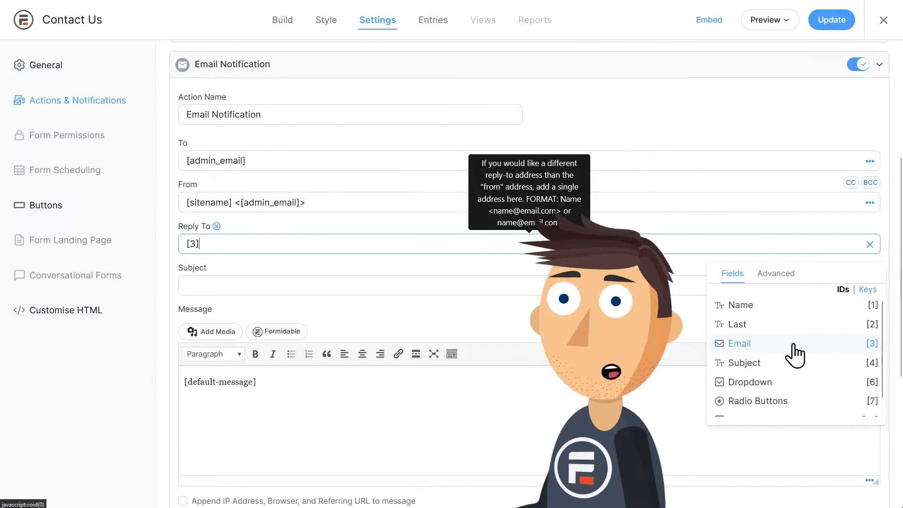
- Set the notification subject to 'Contact Form from [1]' and save the settings
click(202, 291)
text(Contact Form from)
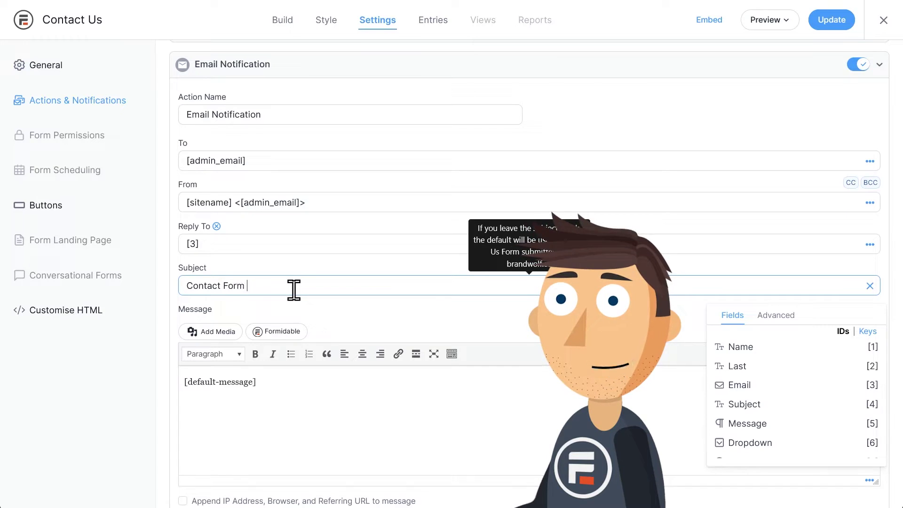
click(762, 350)
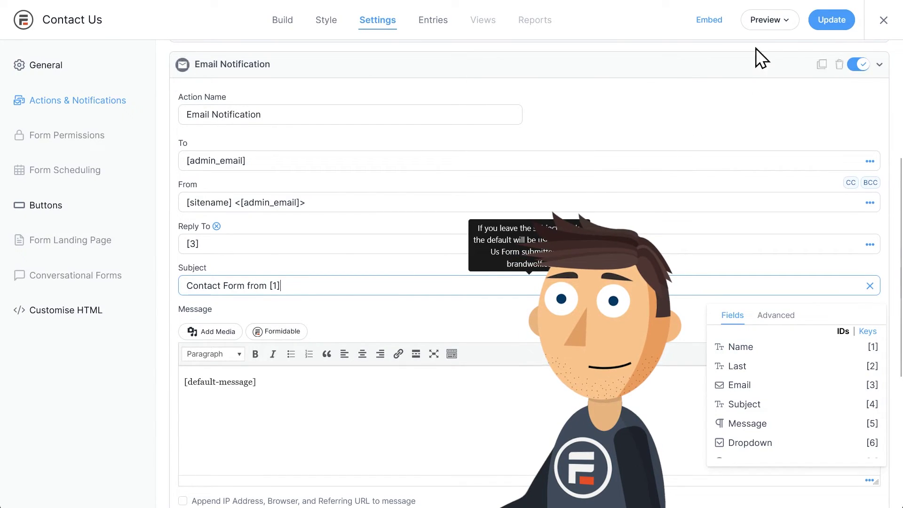
click(831, 21)
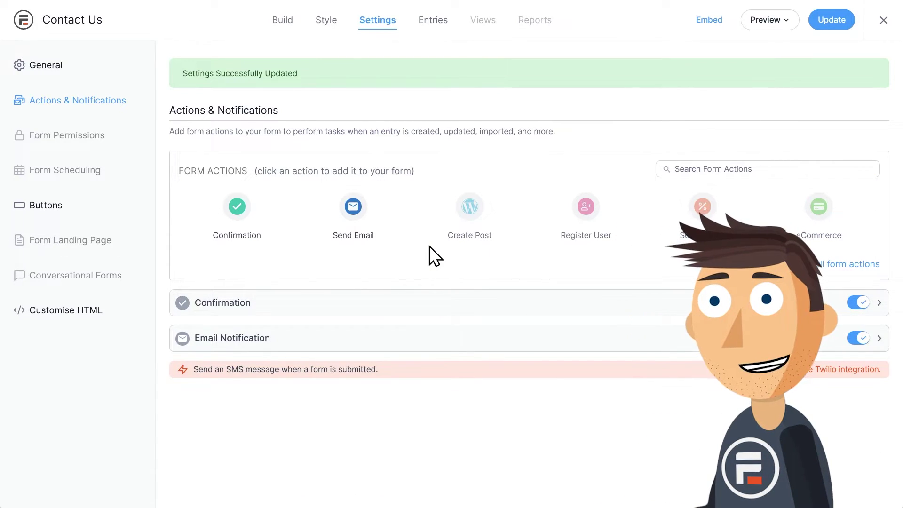
click(325, 26)
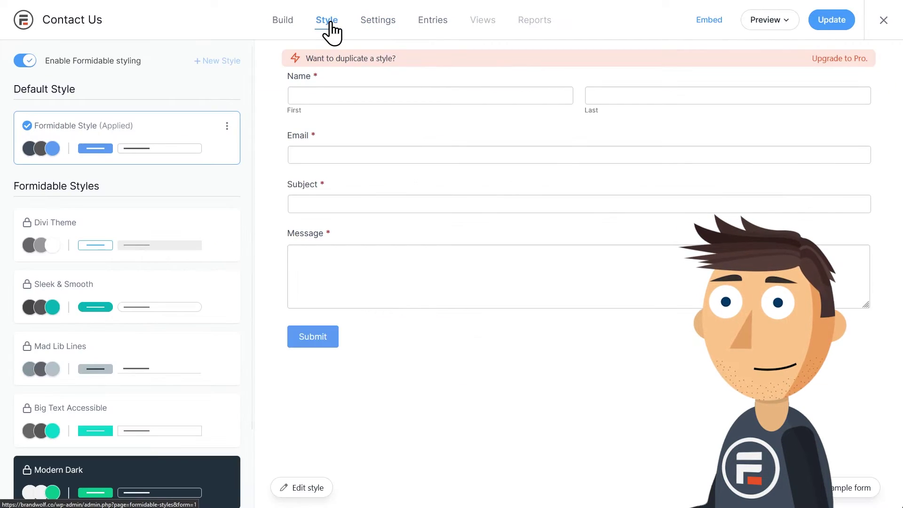
- Set the Formidable Style background colour to light grey #dddddd
click(320, 489)
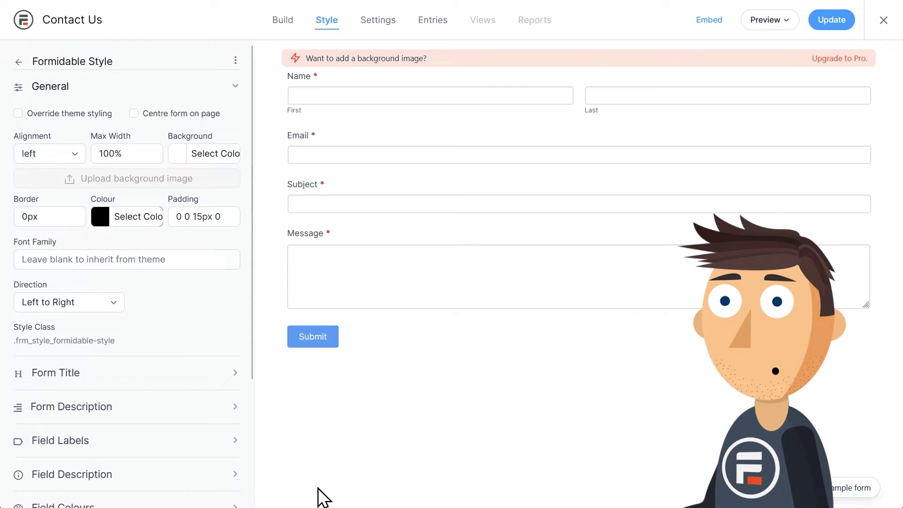
click(182, 158)
drag(152, 181, 88, 187)
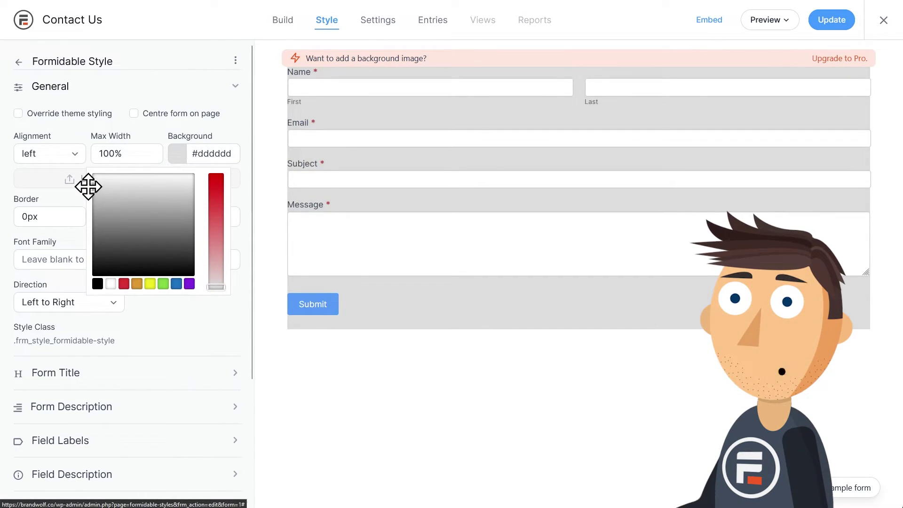
key(Escape)
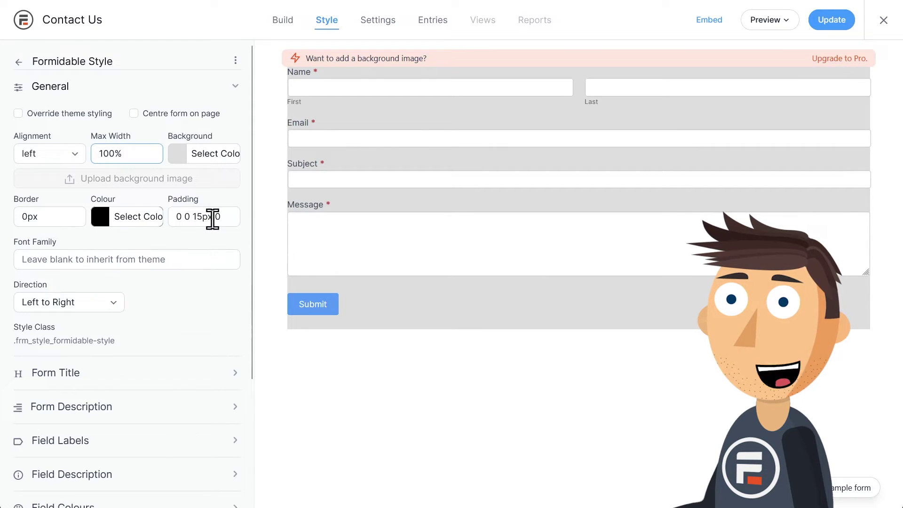
- Change the form padding to 15px 15px 15px 15px and save the style
drag(215, 217, 190, 218)
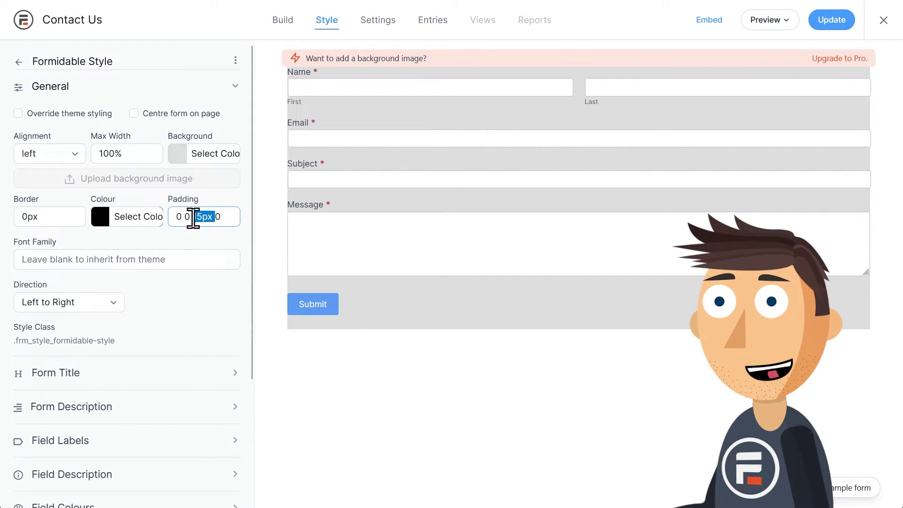
click(232, 218)
key(ctrl+a)
text(15px 15px 15px 15px)
click(146, 153)
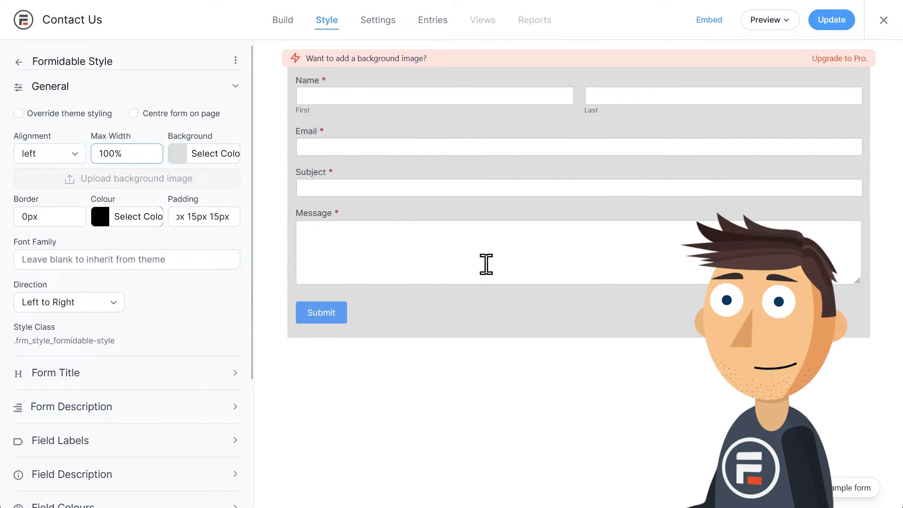
click(832, 21)
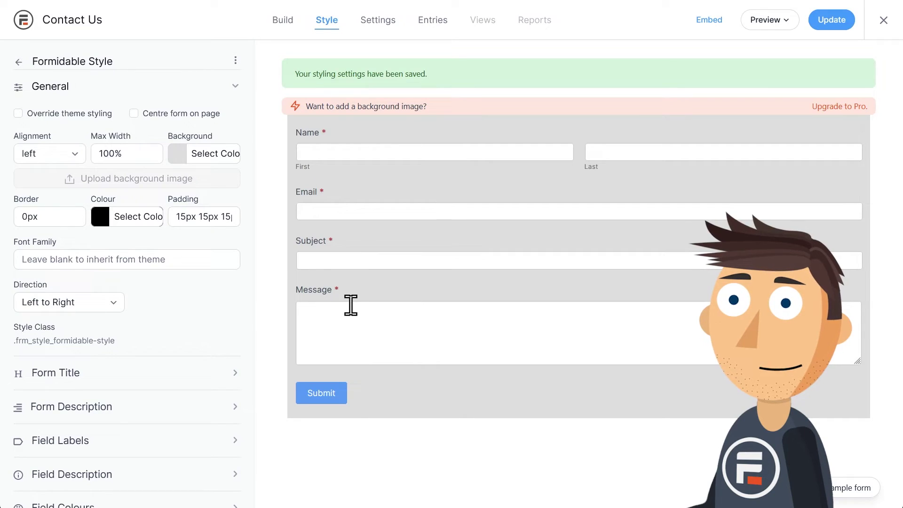
click(440, 23)
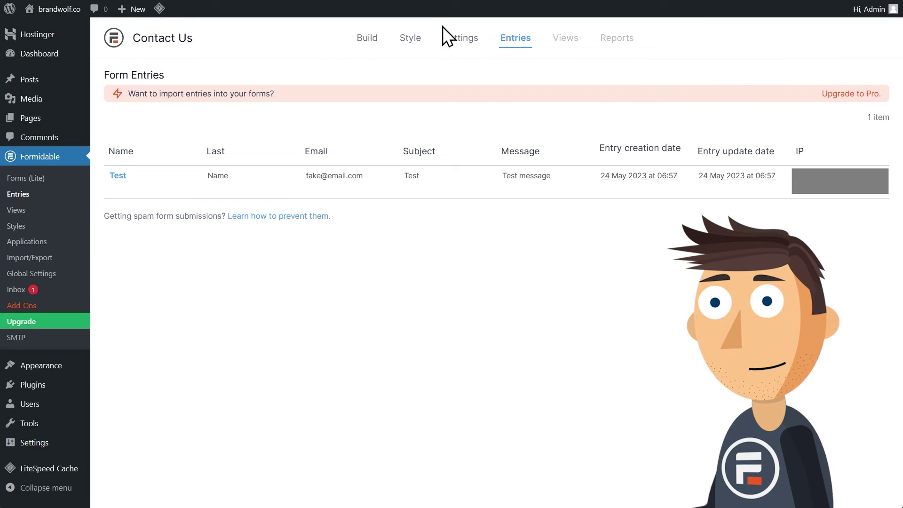
- Check the single Test entry, then go to Formidable's Import/Export page
mouse_move(168, 182)
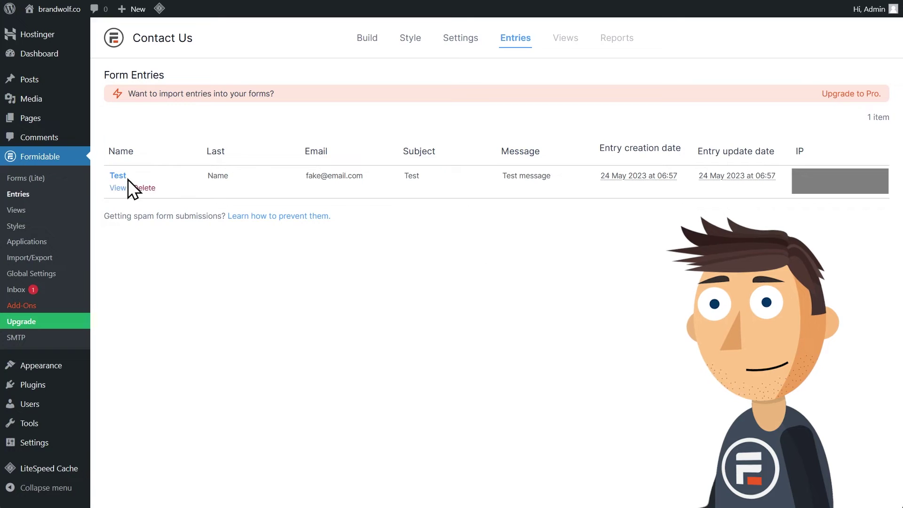
click(38, 257)
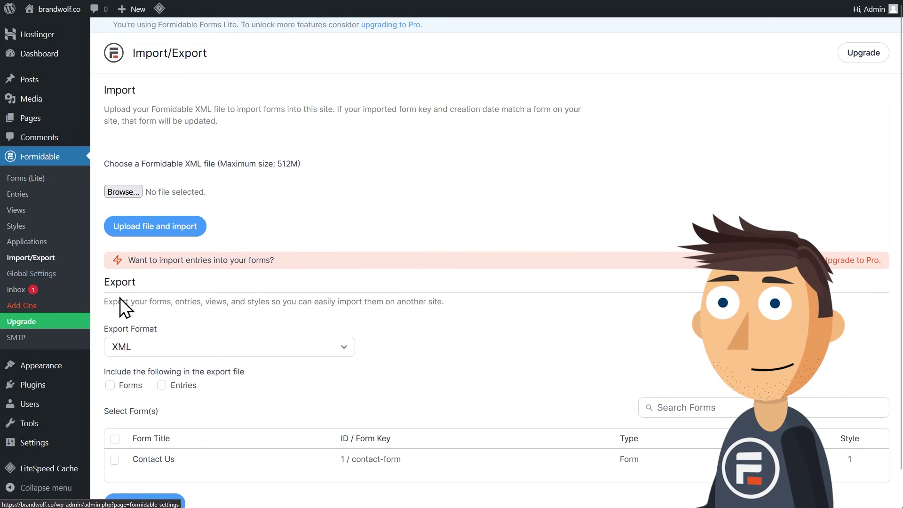